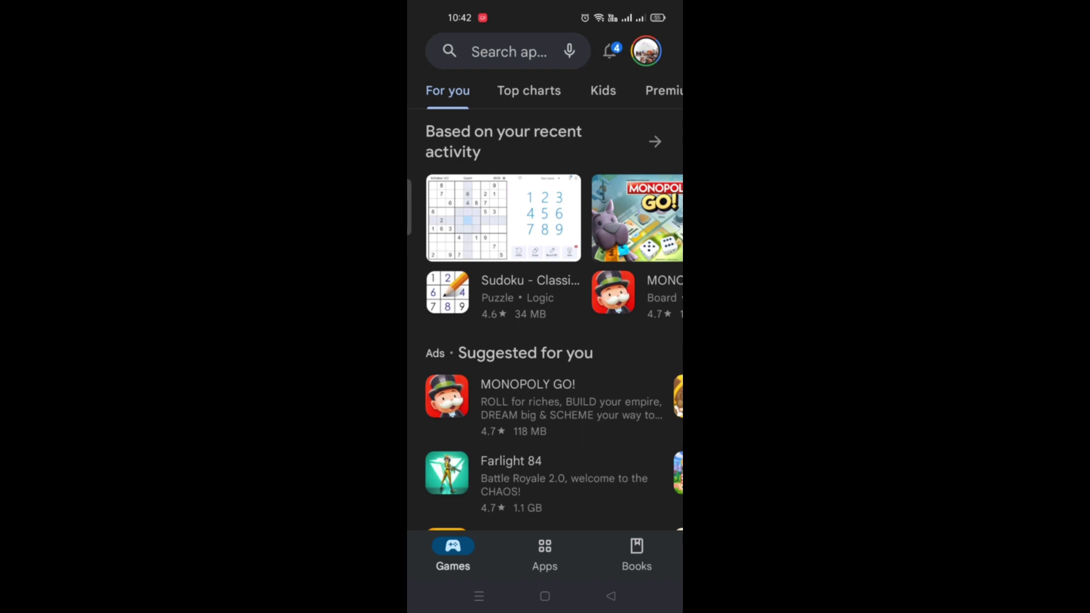
- Switch the Play Store home to the Games feed
left_click(544, 553)
left_click(452, 553)
- Open Payments & subscriptions from the account menu and view the saved payment methods
left_click(647, 51)
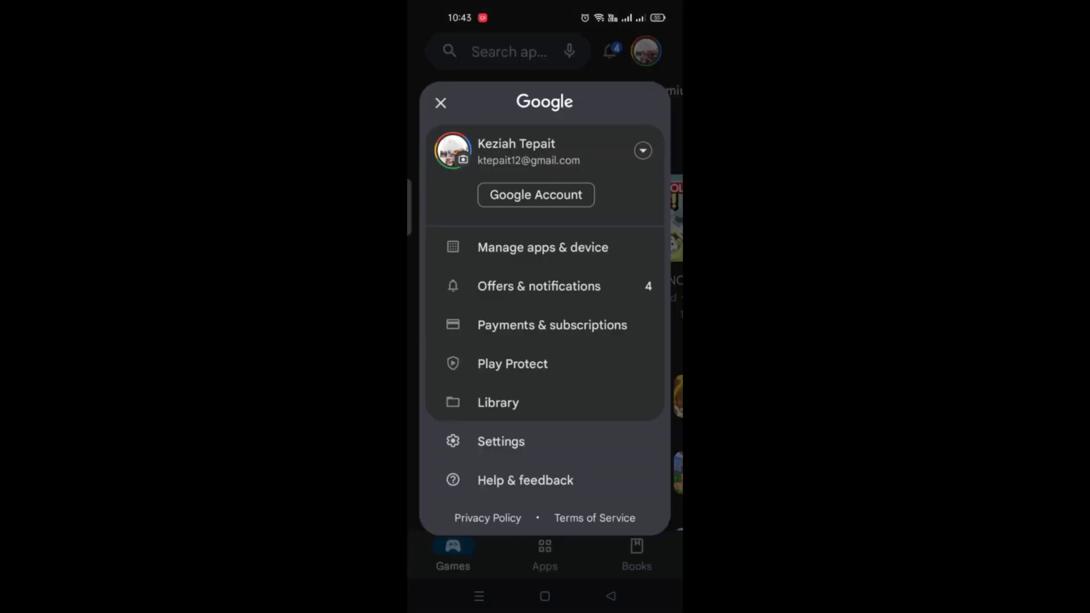
left_click_drag(548, 234, 521, 358)
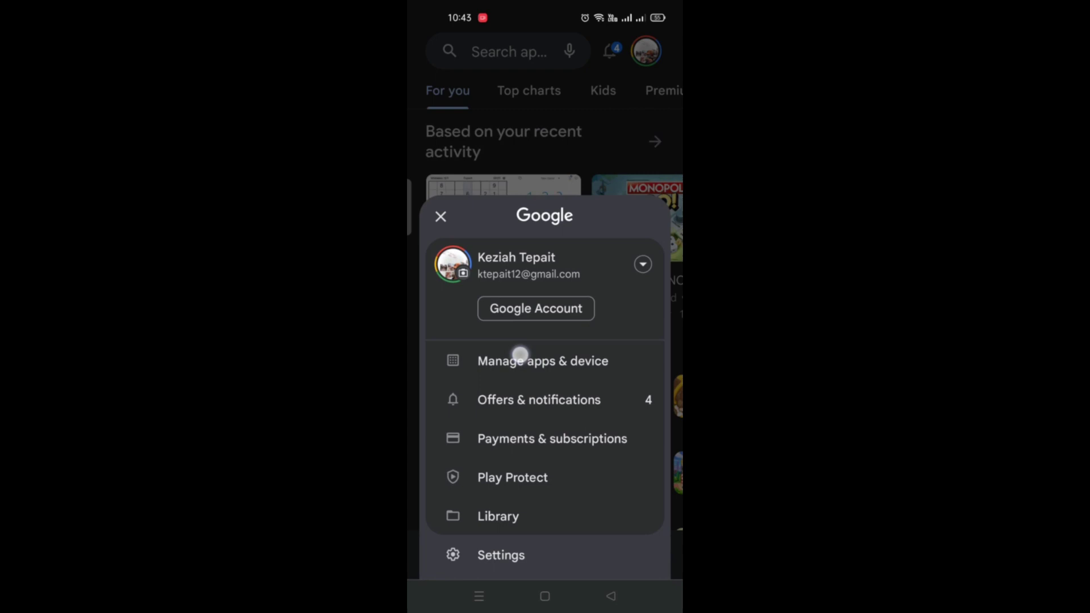
left_click(511, 326)
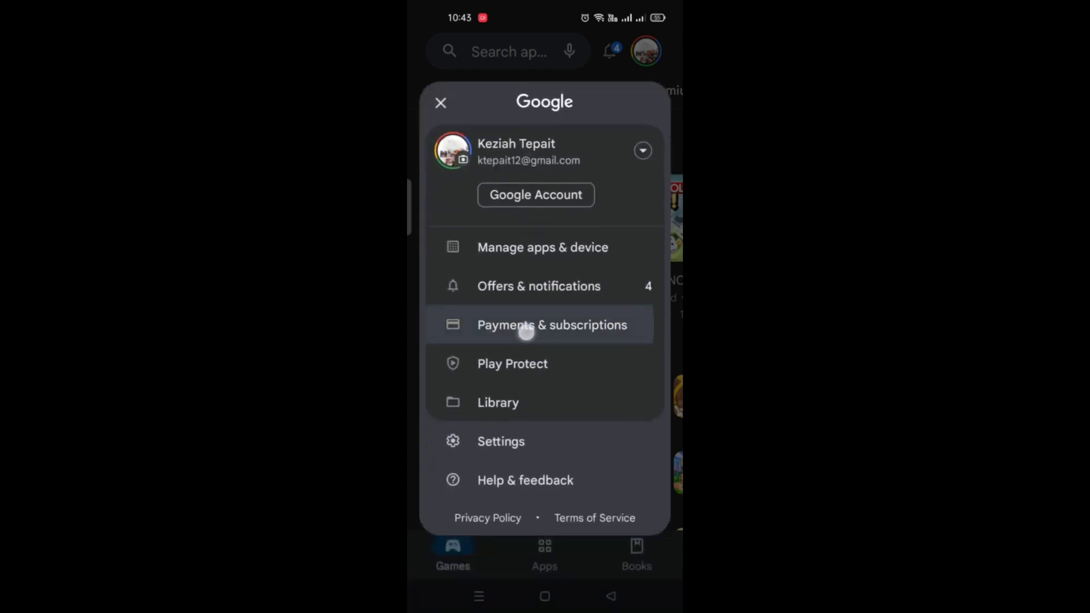
left_click(532, 325)
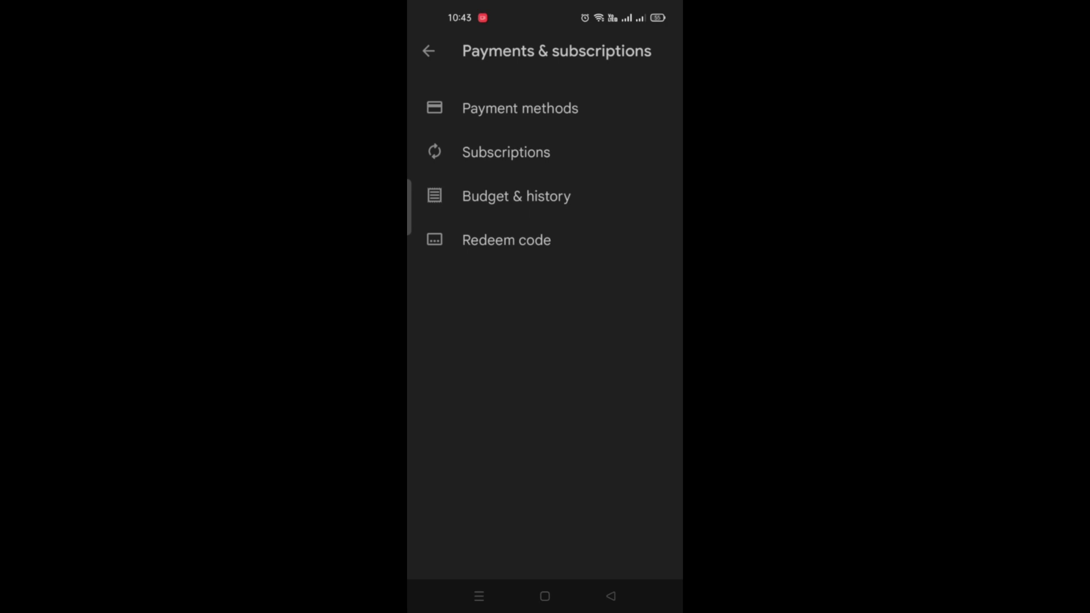
left_click(619, 103)
left_click(617, 96)
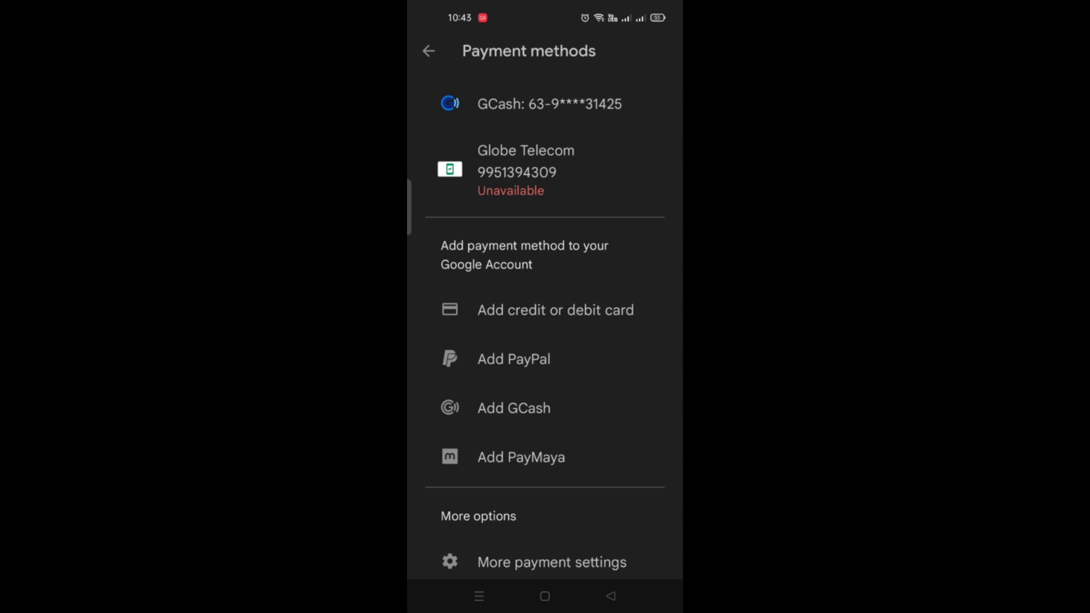
left_click(596, 311)
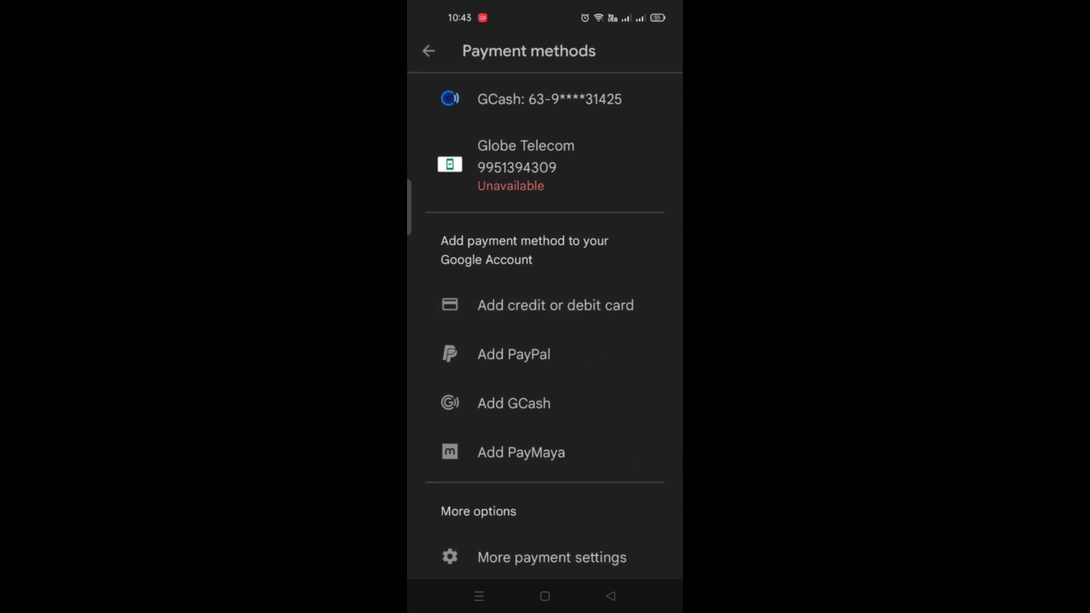
left_click_drag(618, 237, 627, 206)
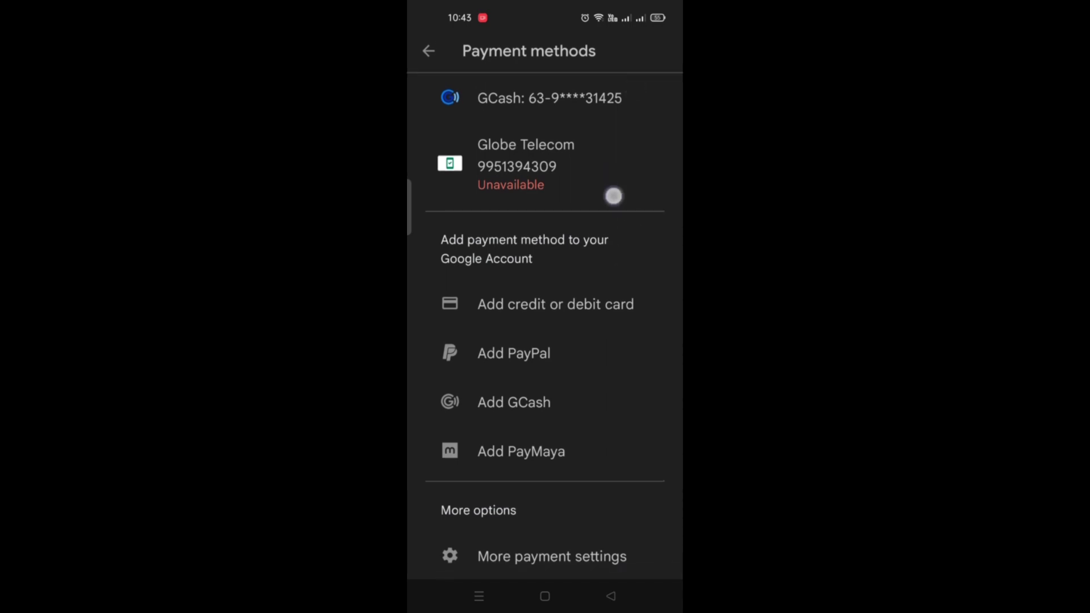
left_click_drag(614, 197, 616, 214)
left_click_drag(624, 134, 628, 170)
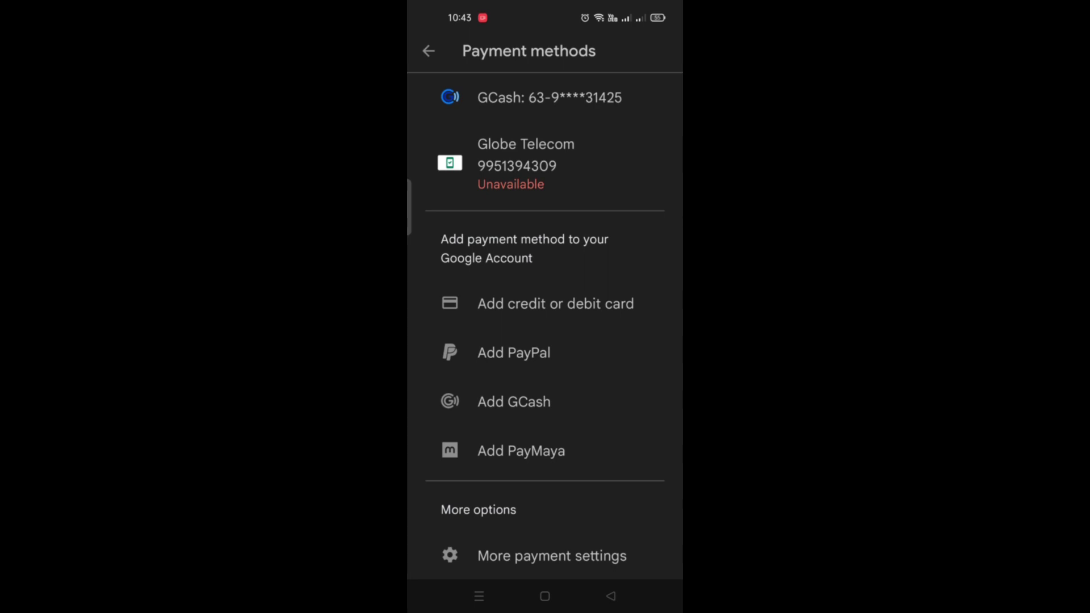
left_click(610, 596)
- Return to the Play Store home page and reopen the Google account menu
left_click(611, 596)
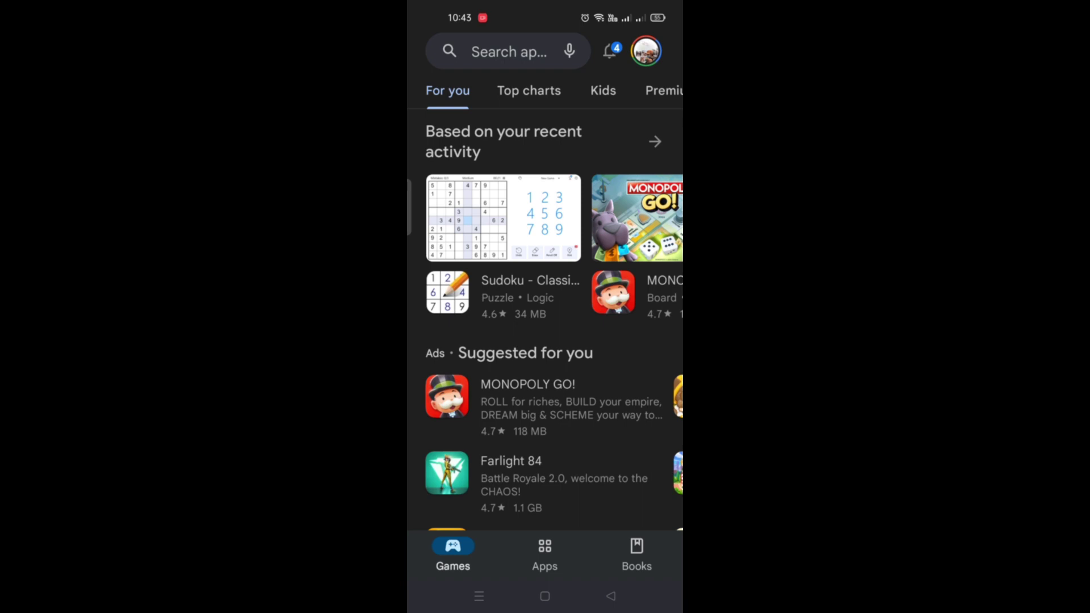
left_click(647, 51)
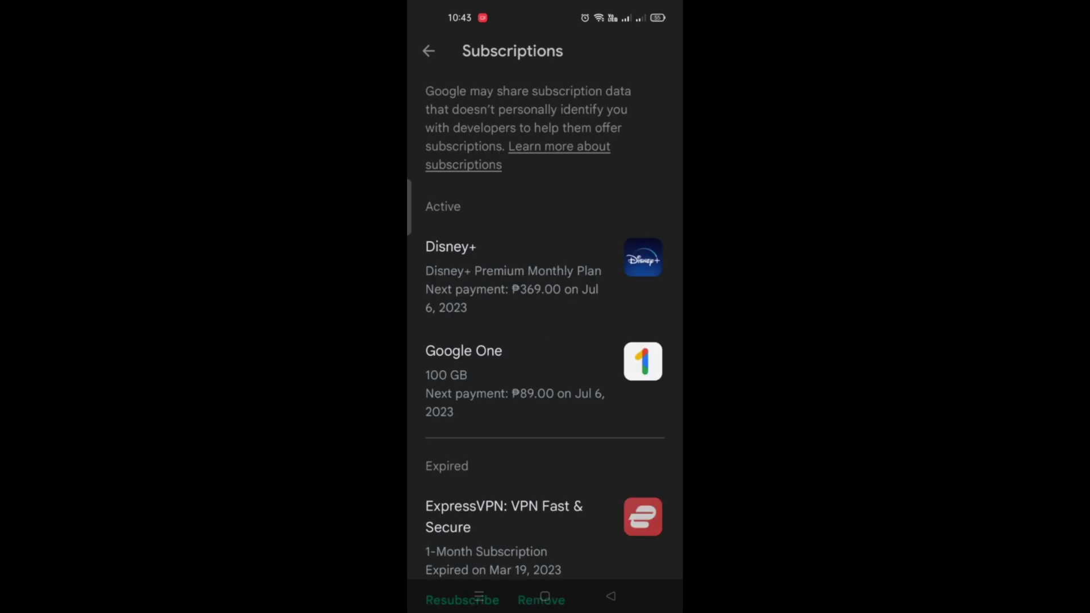
- Open Google One's subscription management and start updating its primary payment method
left_click(551, 372)
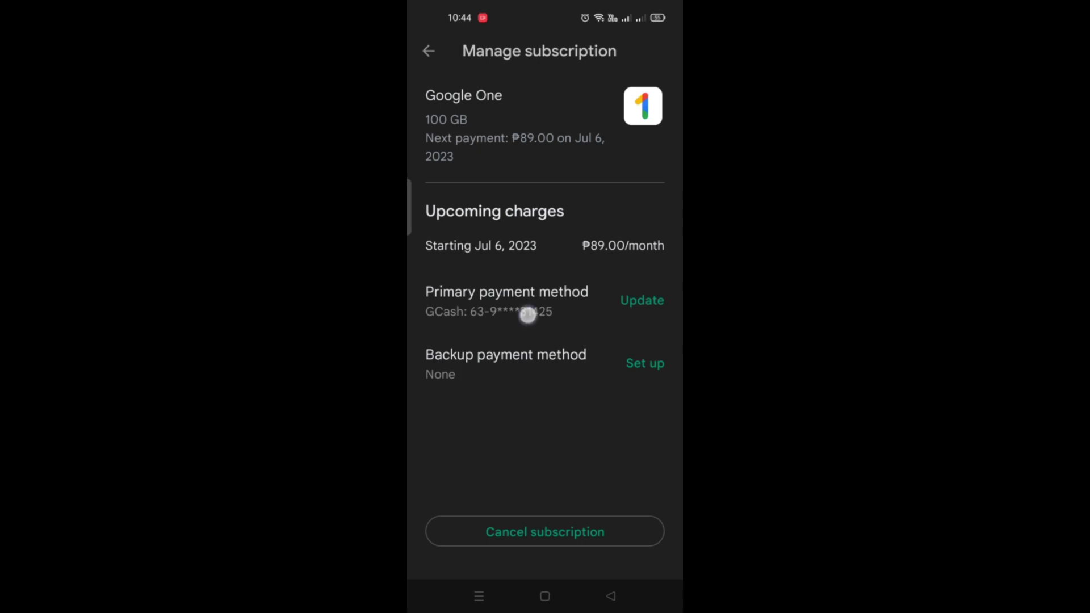
left_click(642, 299)
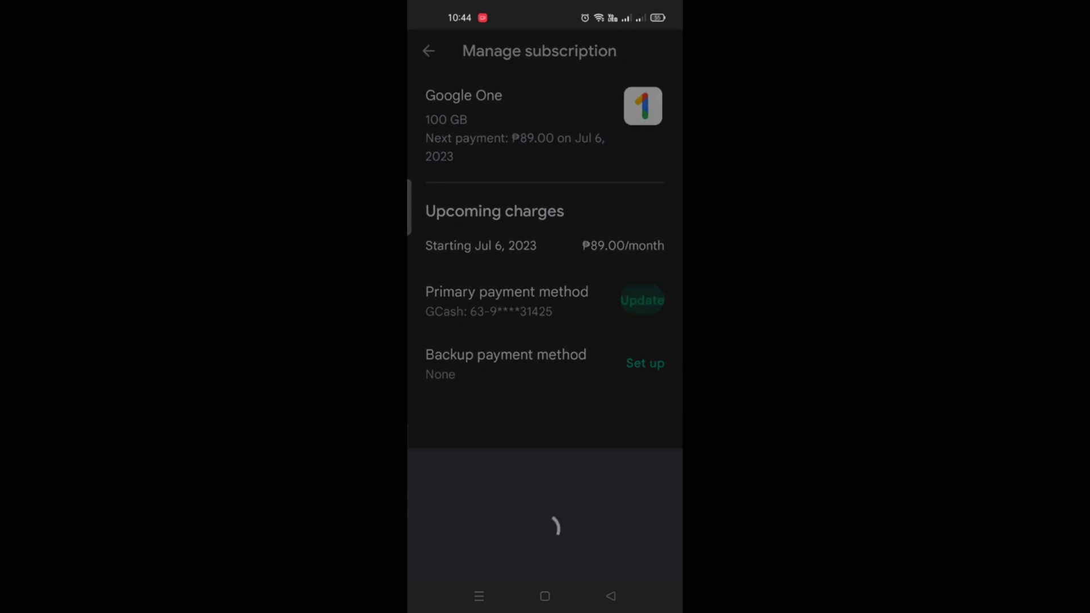